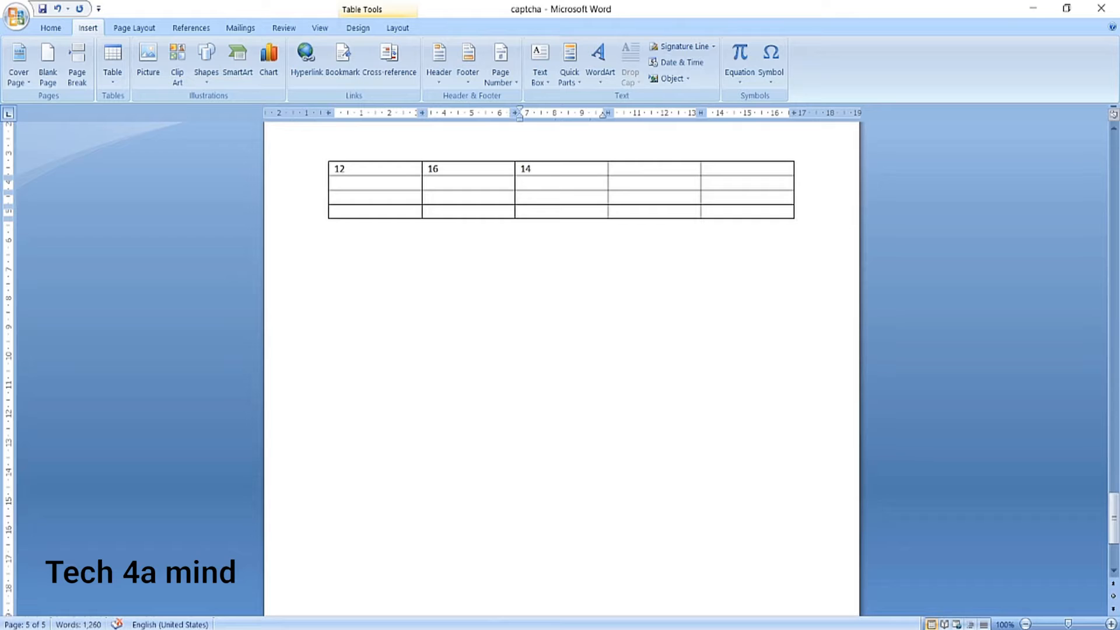
Change the second cell of the table's first row to 10 and enter 12 in the first cell.
key("shift+Tab")
type("10")
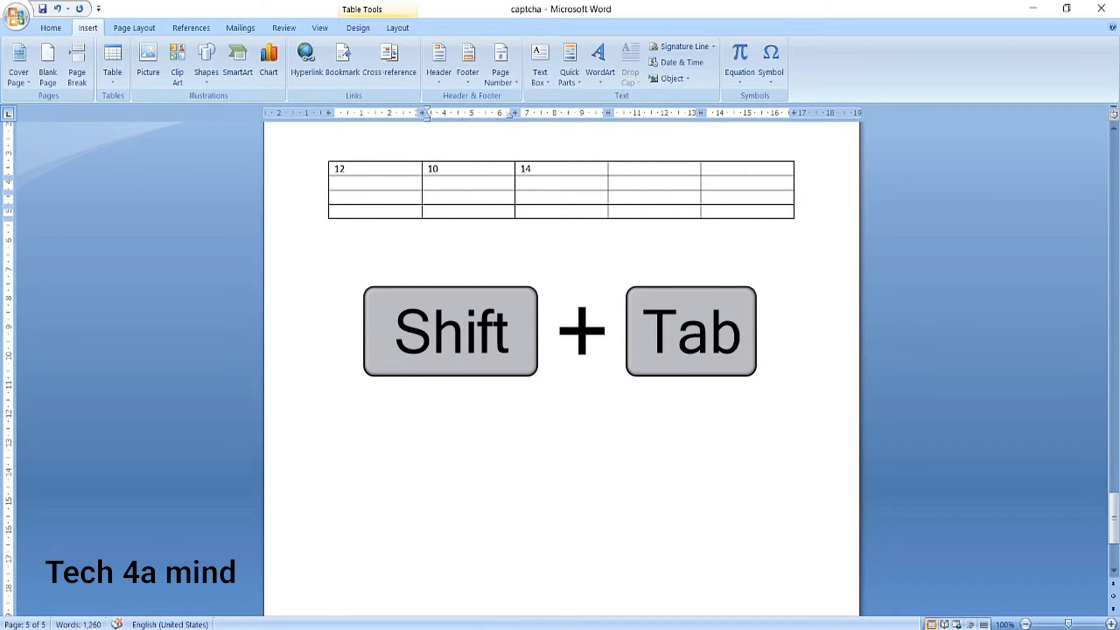
key("shift+Tab")
type("12")
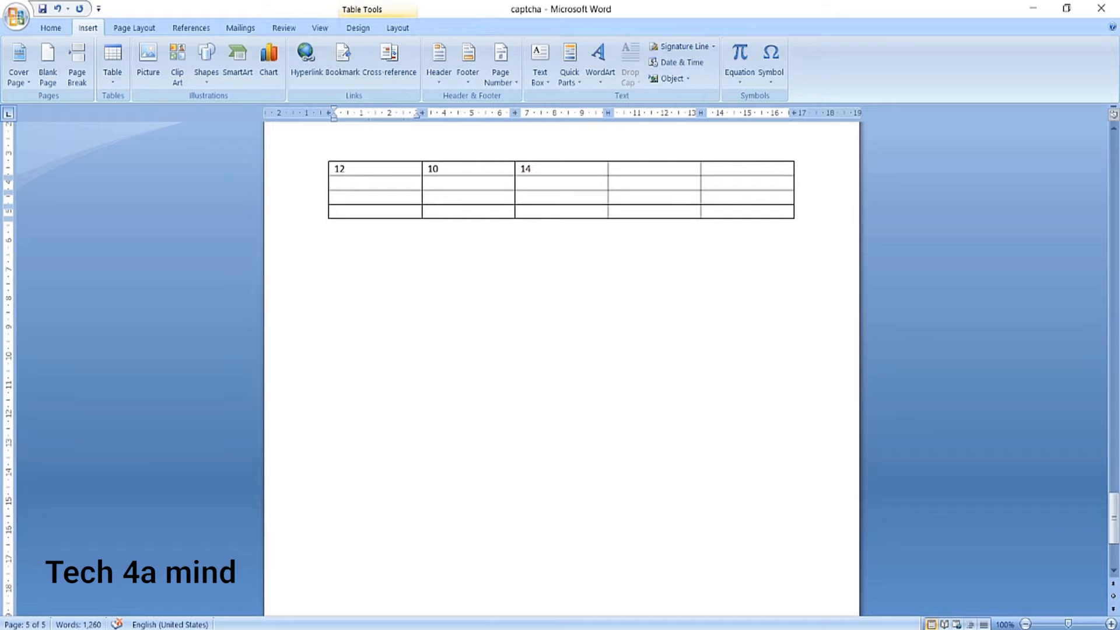
key("Right")
key("Right")
key("Right")
key("Right")
key("Right")
key("Right")
key("Left")
key("Left")
key("Left")
key("Left")
key("Left")
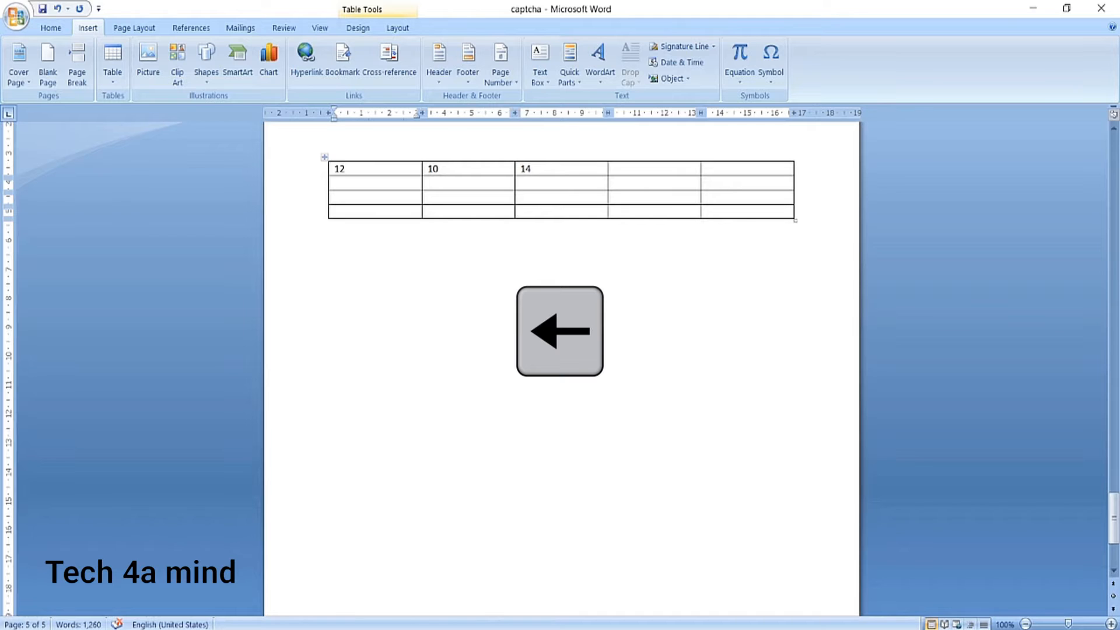
Fill the first column's second to fourth rows with 2, 3 and 4, and change its first cell to 1.
key("Down")
type("2")
key("Down")
type("3")
key("Down")
type("4")
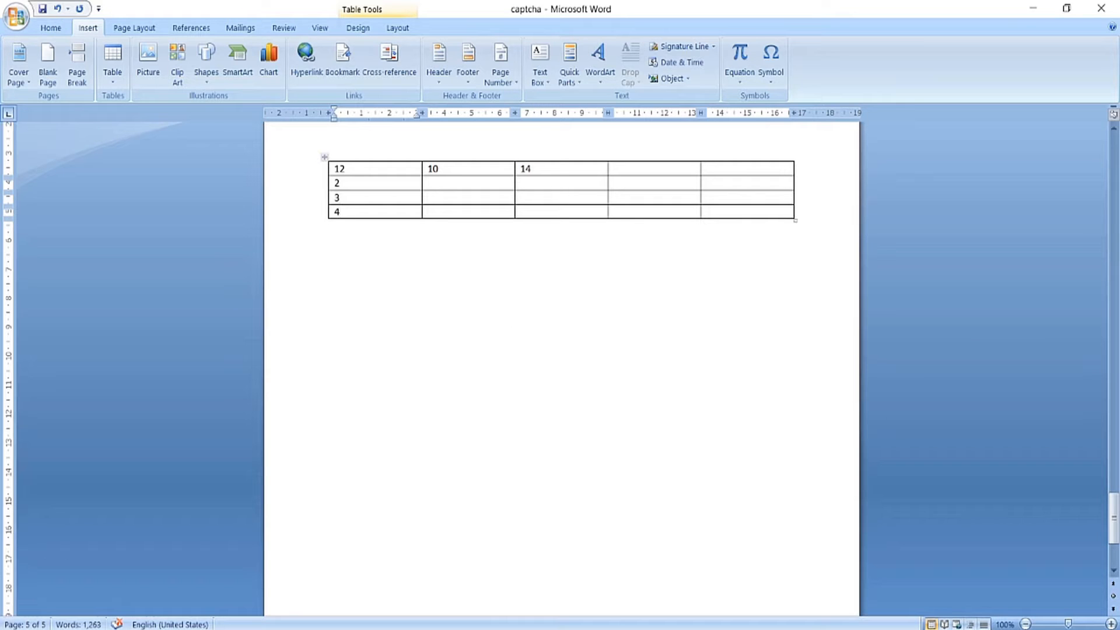
key("Up")
key("Delete")
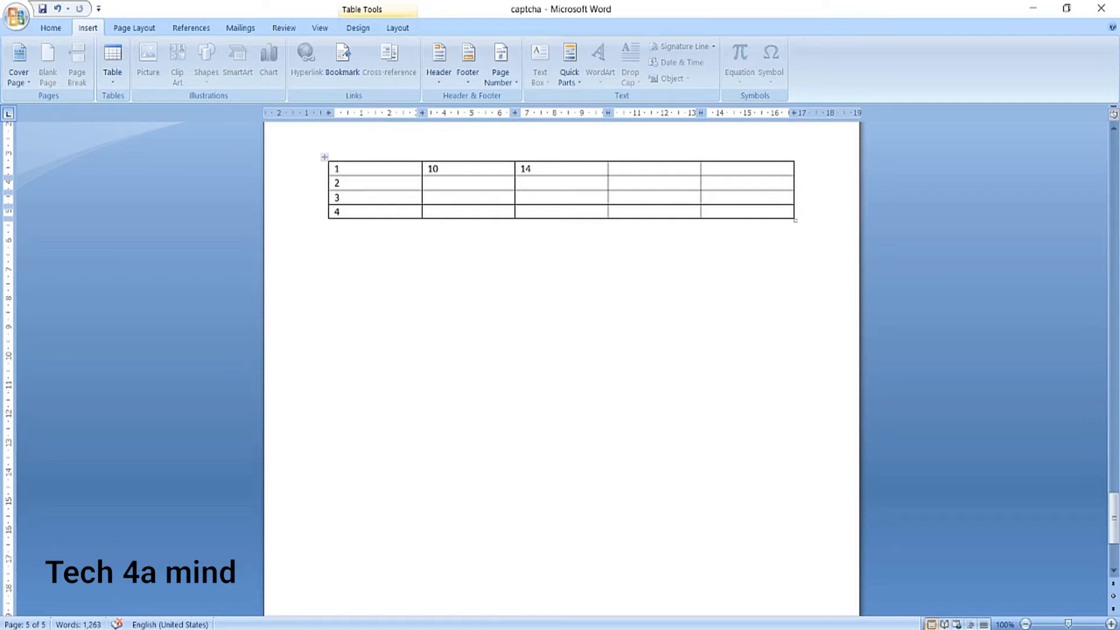
Try adding a blank row below row 2 and another below row 1, and undo both insertions.
key("Return")
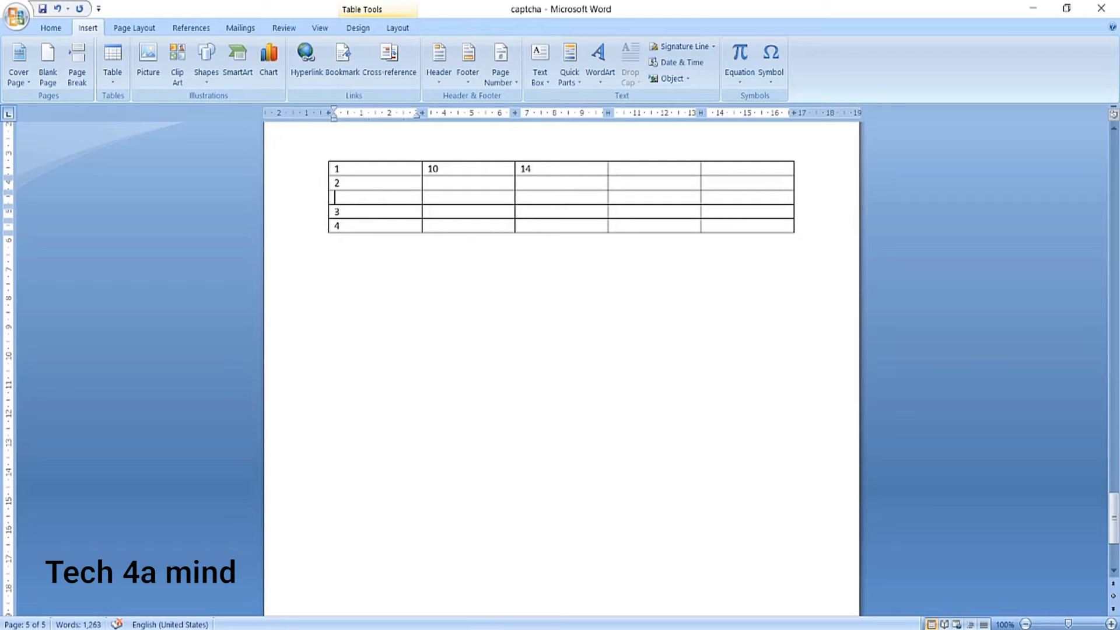
left_click(797, 169)
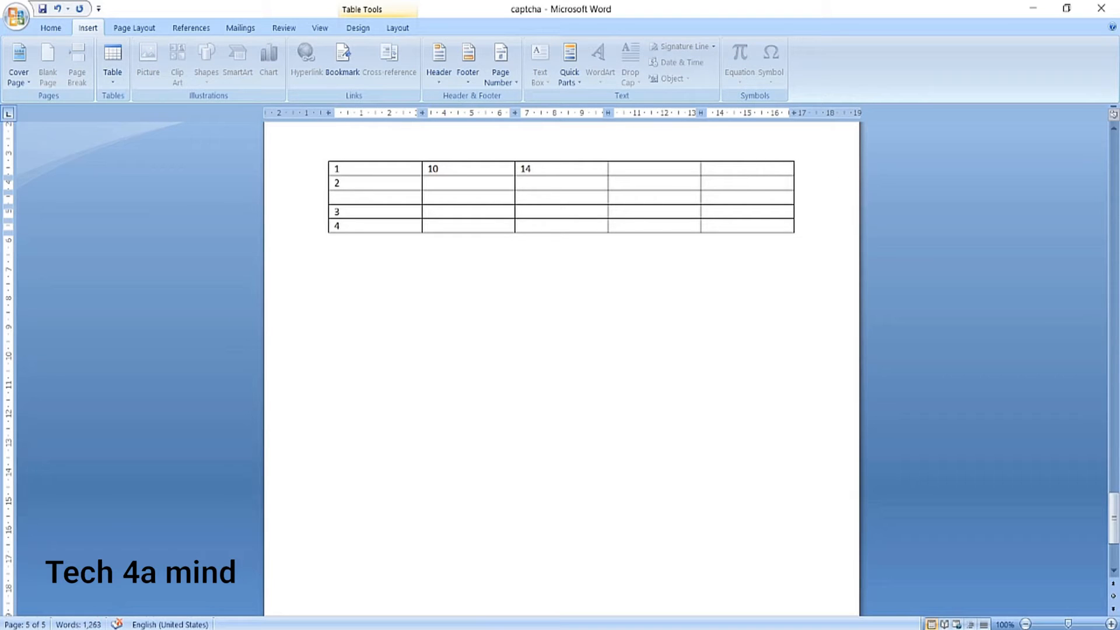
key("Return")
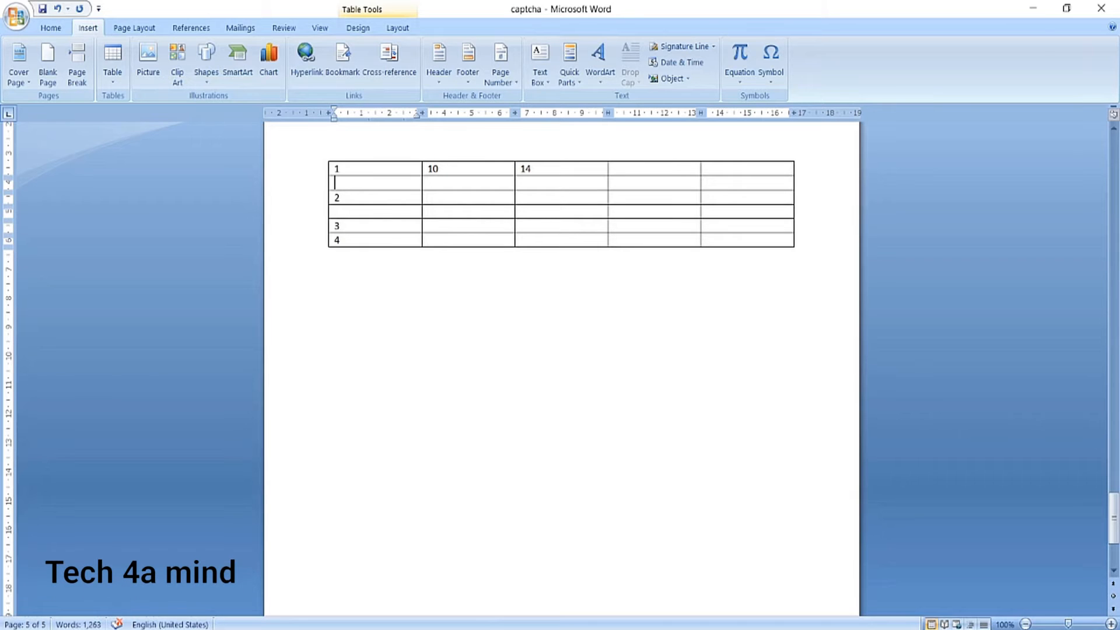
key("ctrl+z")
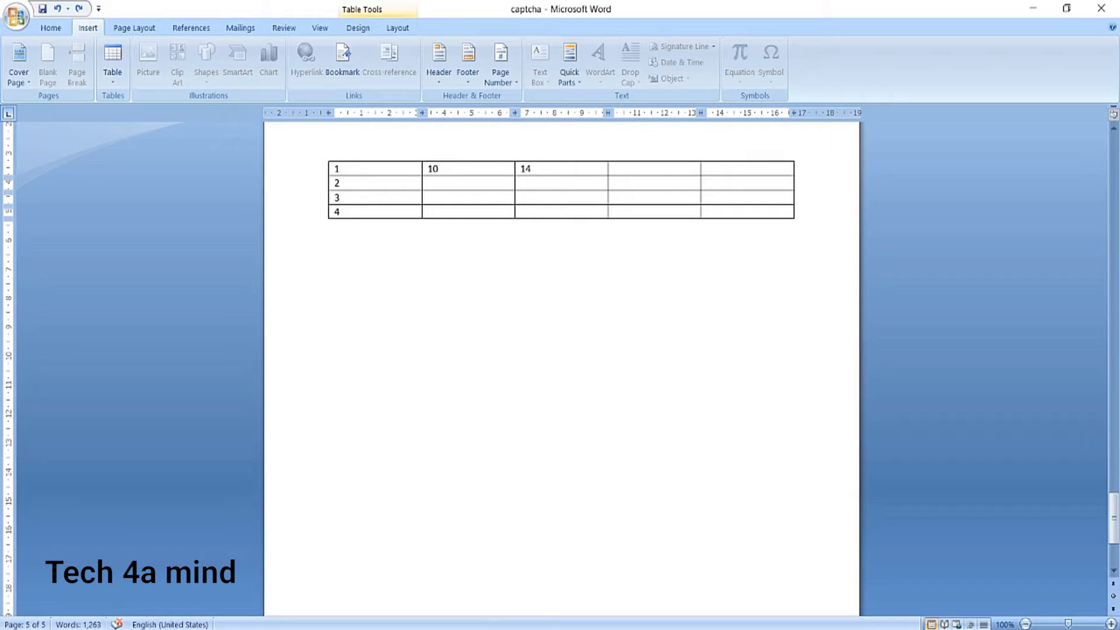
Try moving the table row starting with 4 up two positions, and undo the move.
left_click_drag(708, 211, 379, 215)
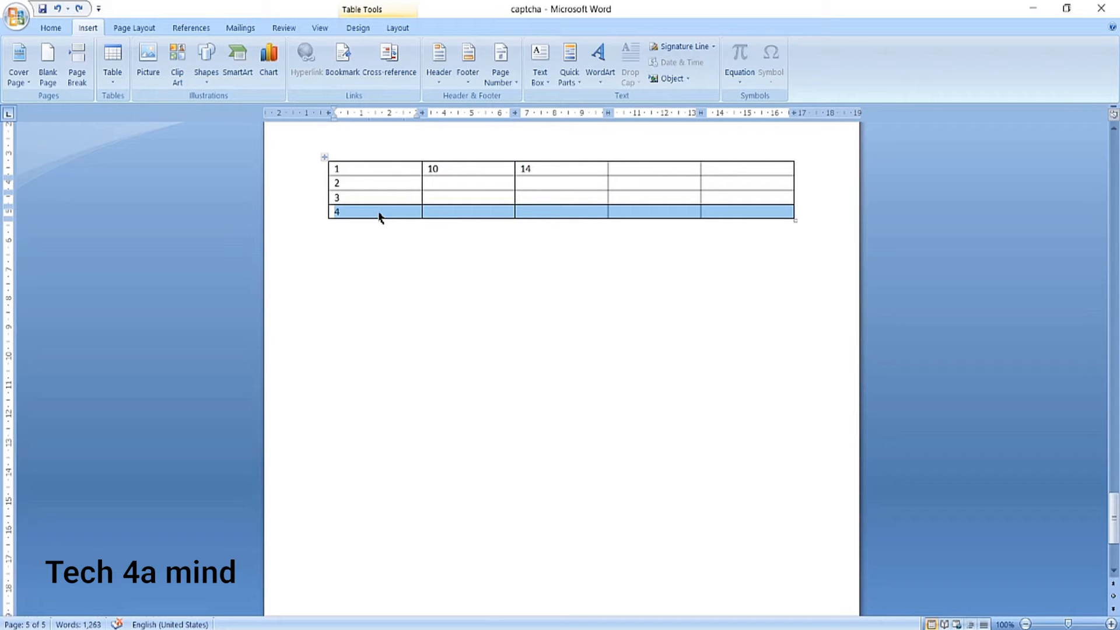
key("alt+shift+Up")
key("alt+shift+Up")
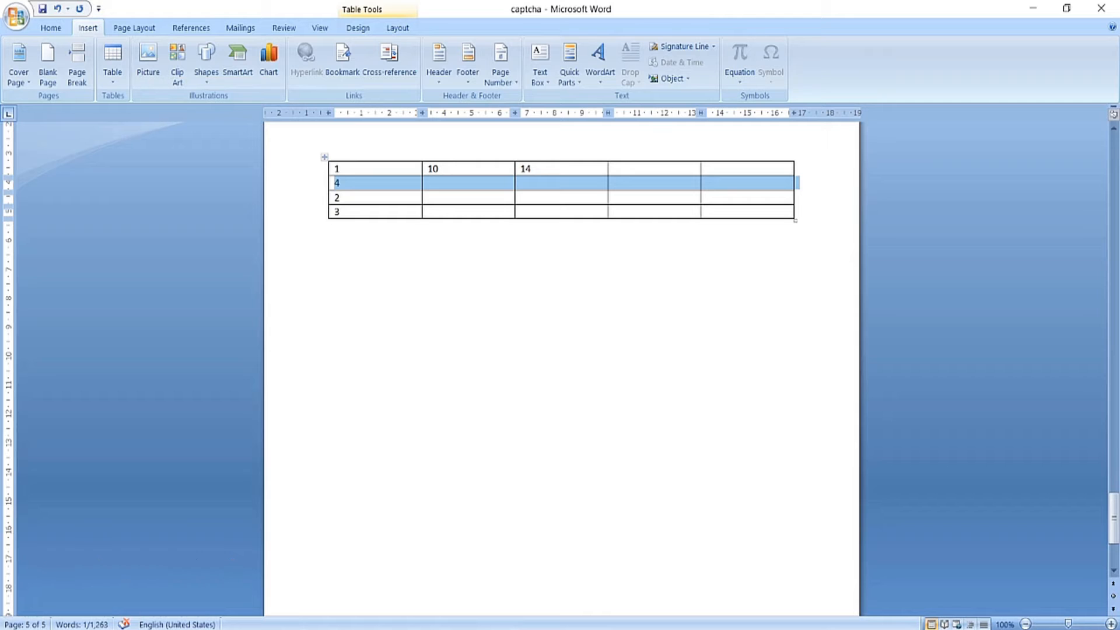
key("ctrl+z")
key("ctrl+z")
left_click(405, 234)
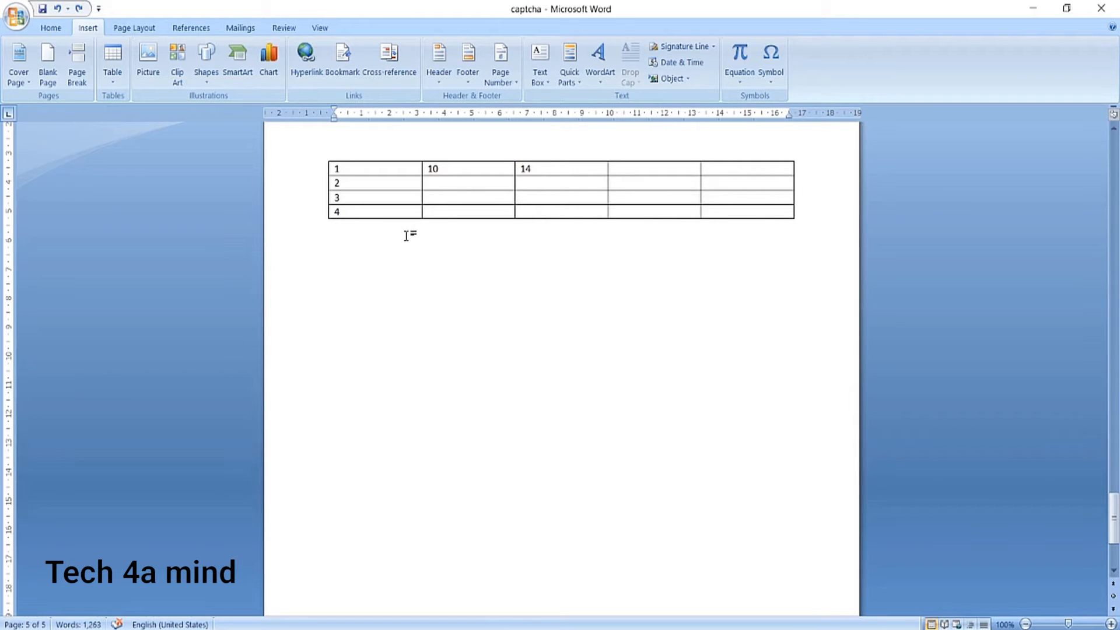
Try moving the rows starting with 3 and 4 down out of the table together, and undo the move.
left_click_drag(746, 212, 325, 203)
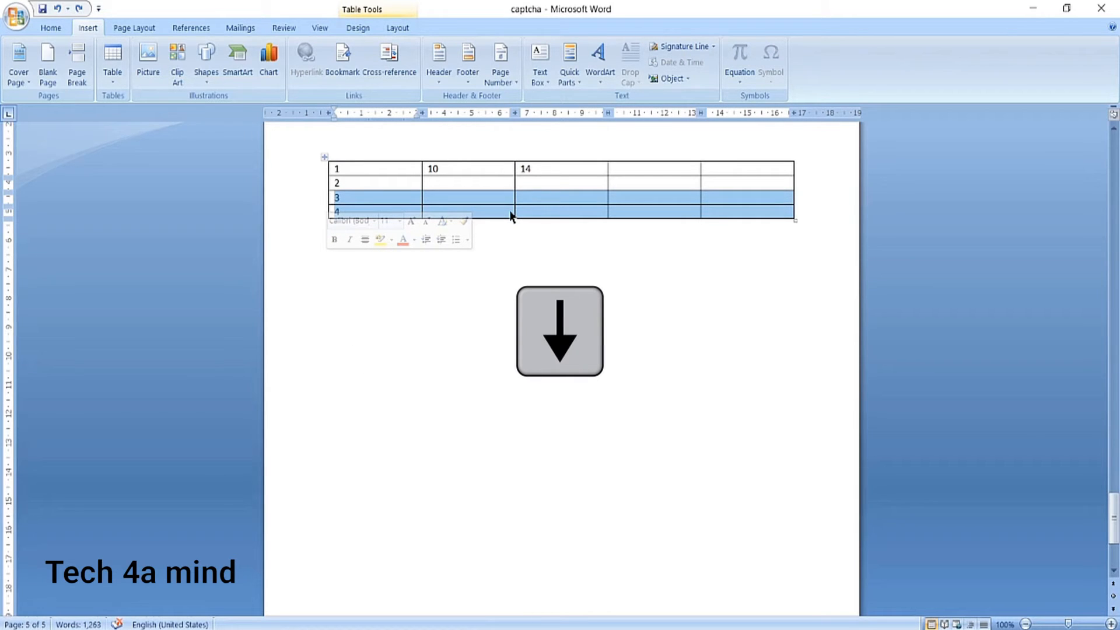
key("alt+shift+Down")
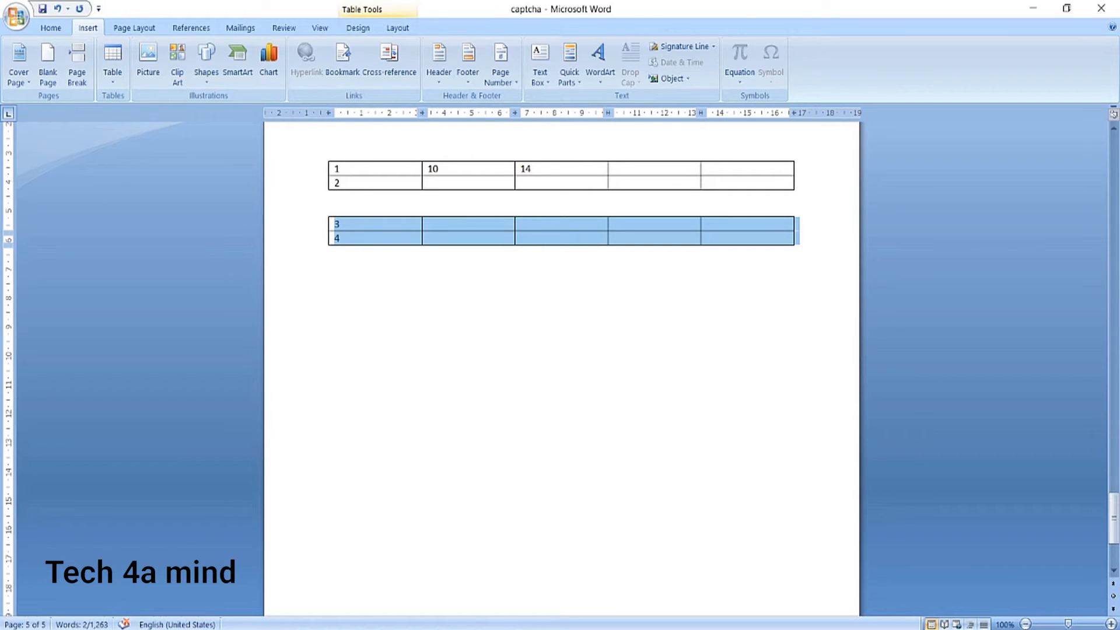
key("ctrl+z")
left_click(515, 232)
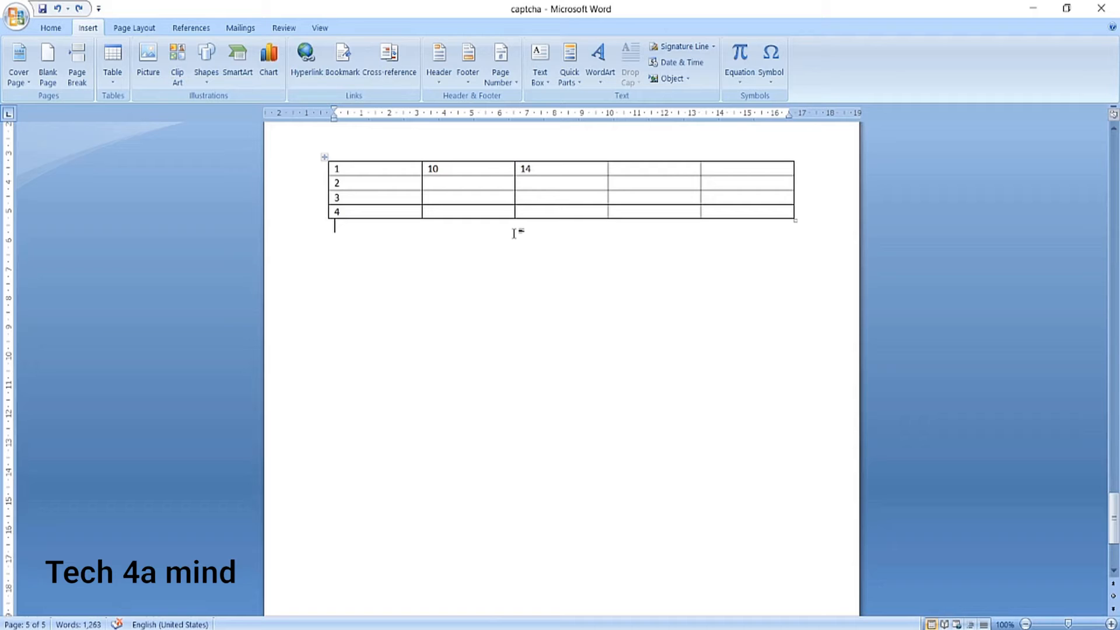
Split the table above the row starting with 3, and rejoin the two separated rows to the upper table.
left_click(521, 198)
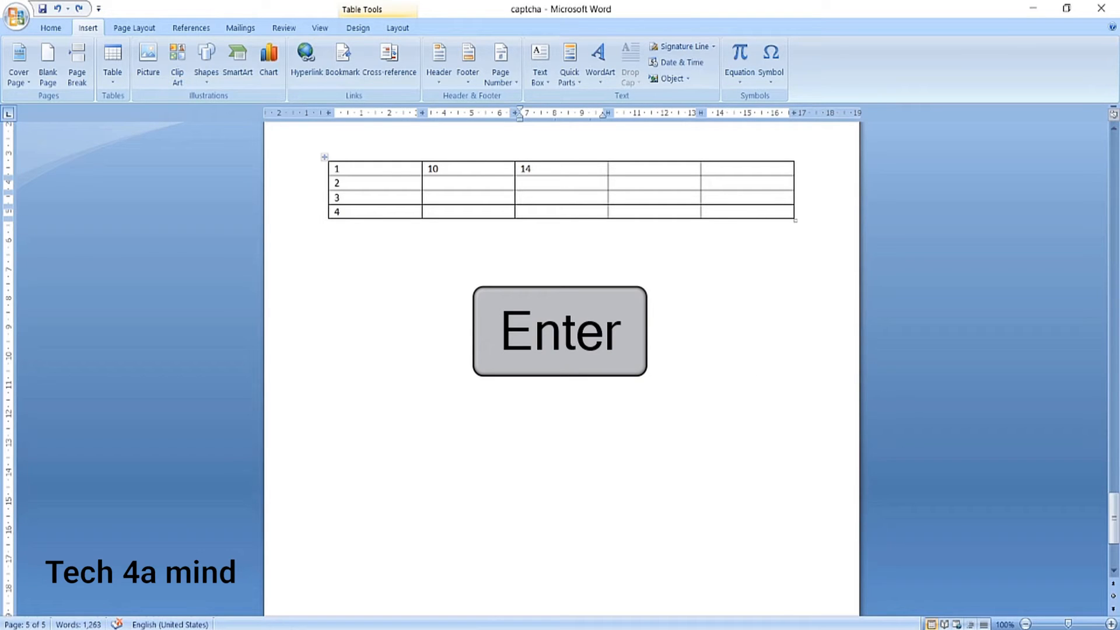
key("ctrl+shift+Return")
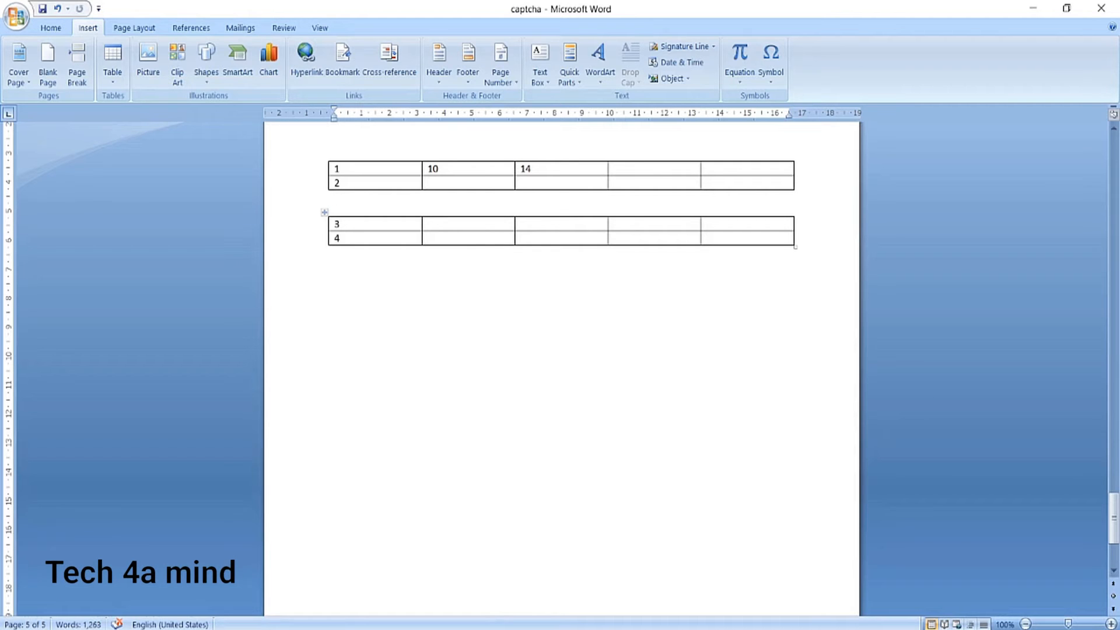
left_click_drag(707, 237, 361, 224)
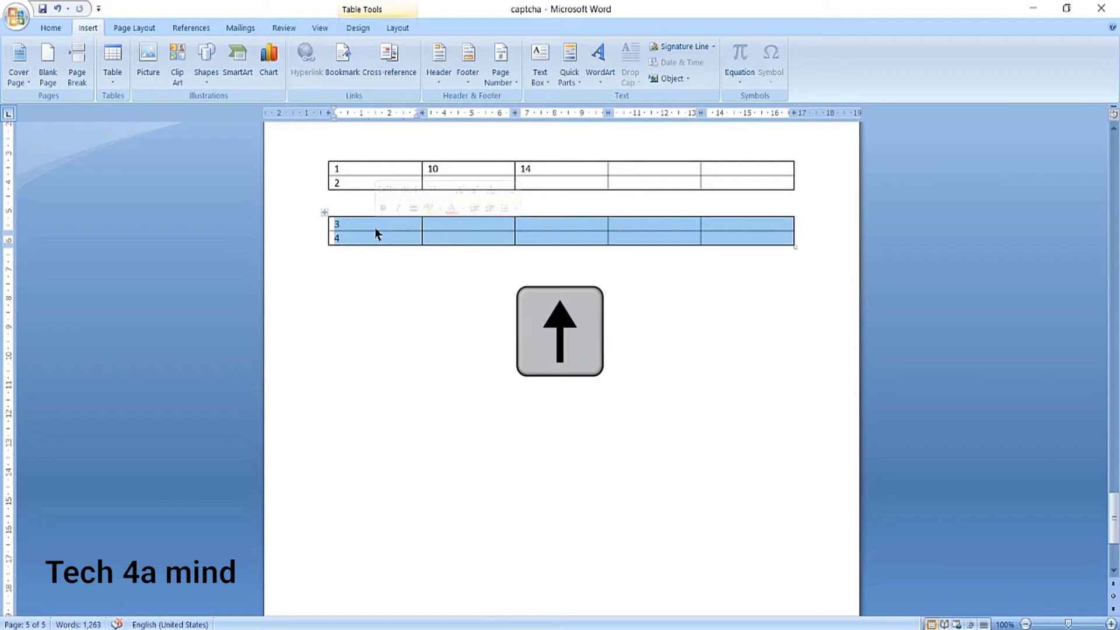
key("alt+shift+Up")
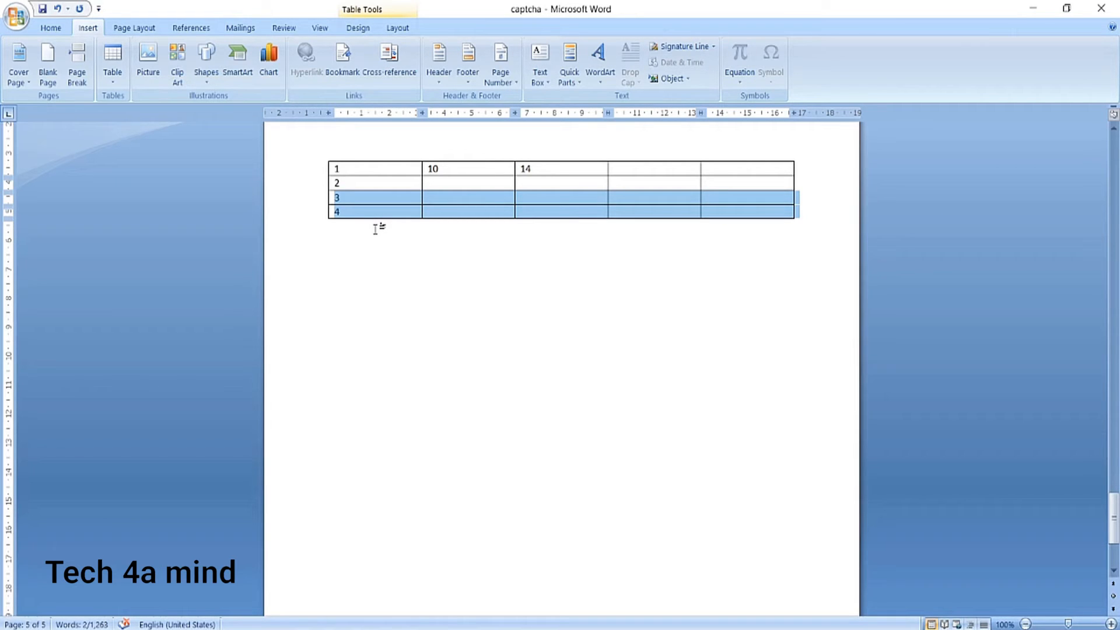
left_click(375, 229)
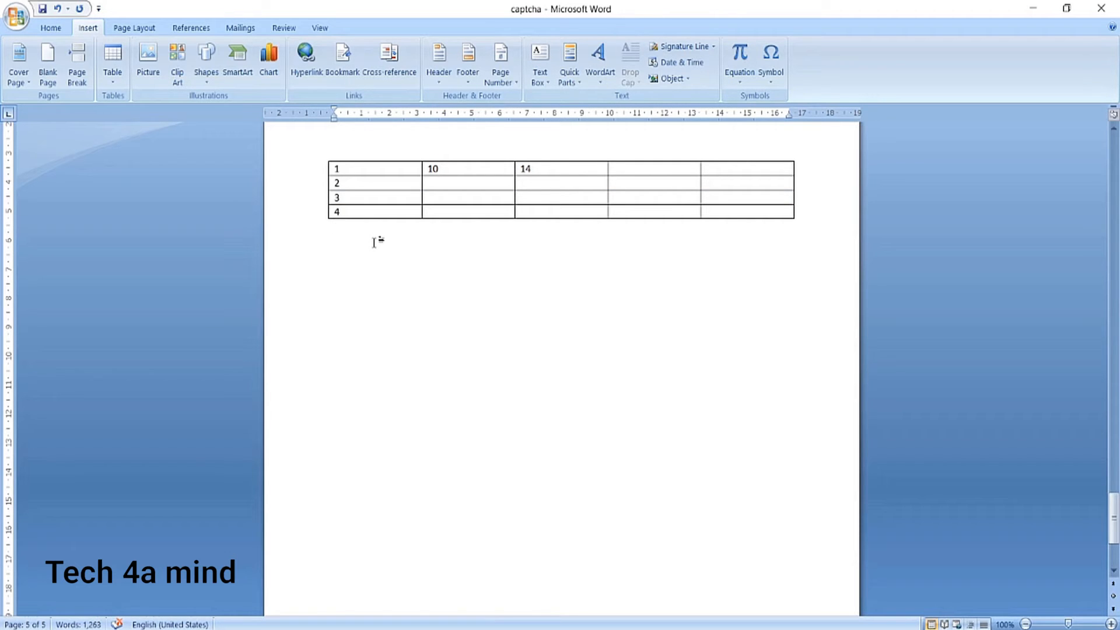
Merge the first three cells of the table's first row, containing 1, 10 and 14.
left_click_drag(532, 169, 373, 169)
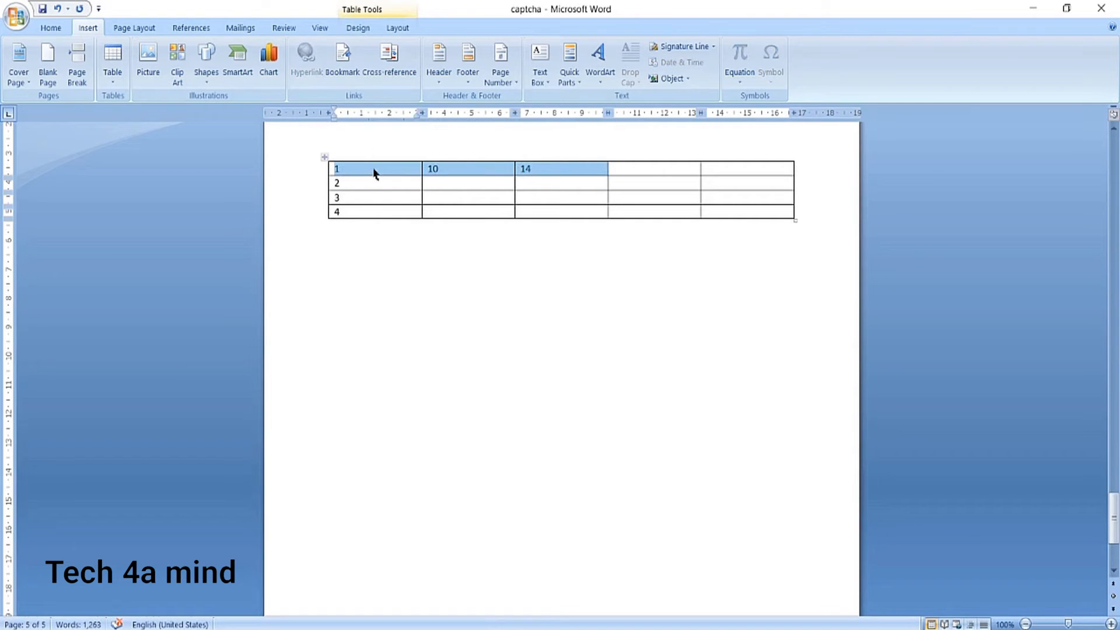
right_click(374, 174)
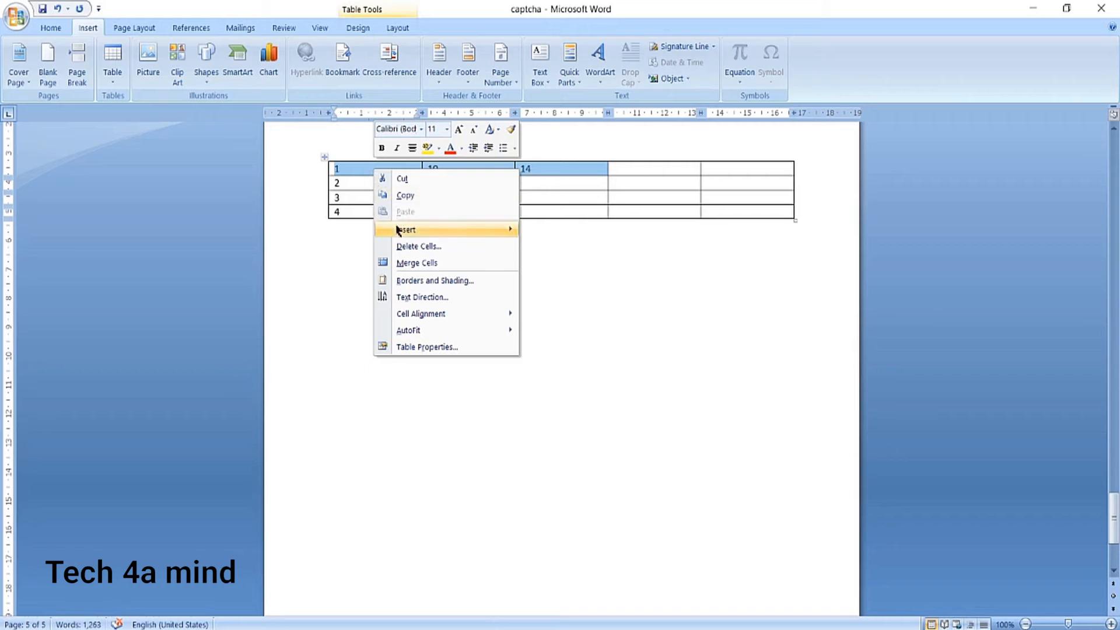
left_click(412, 269)
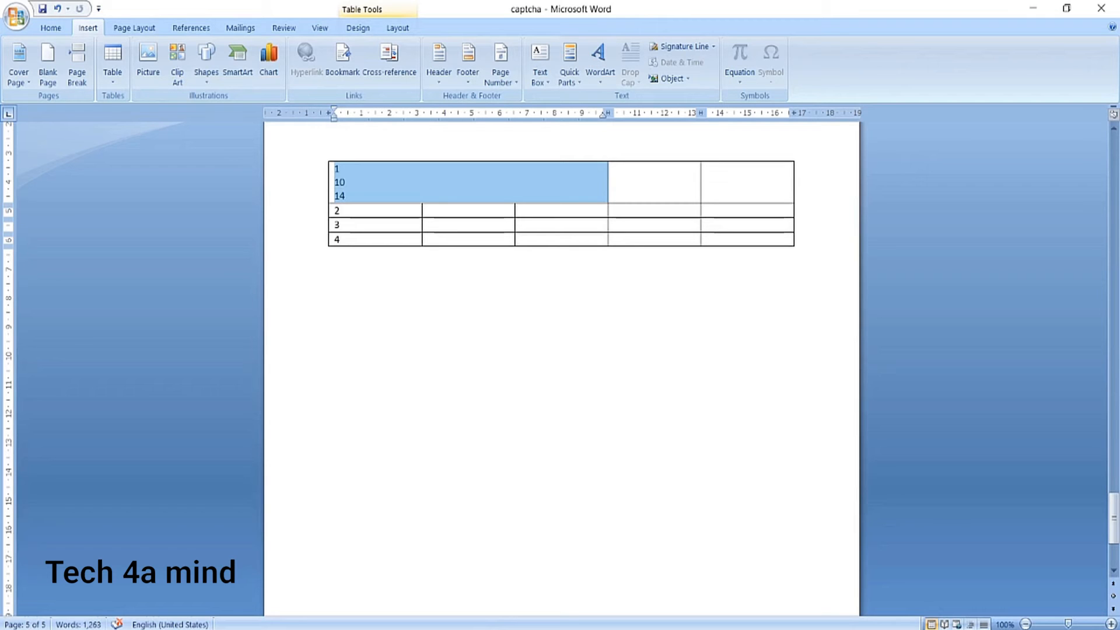
Split the merged cell in the first row into 3 columns and 1 row.
right_click(374, 178)
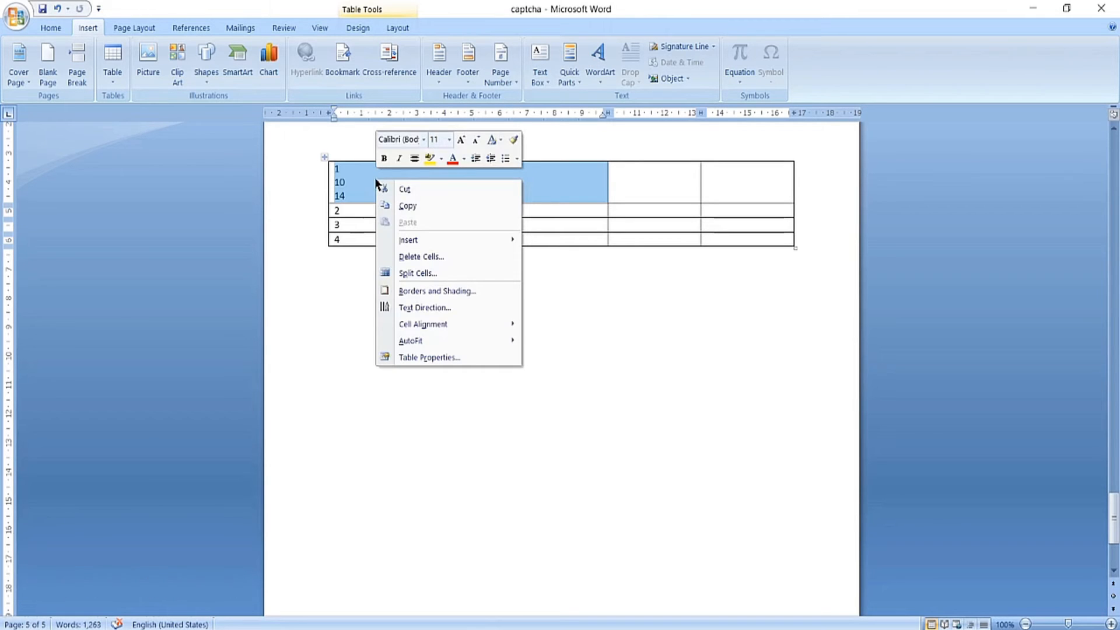
left_click(412, 274)
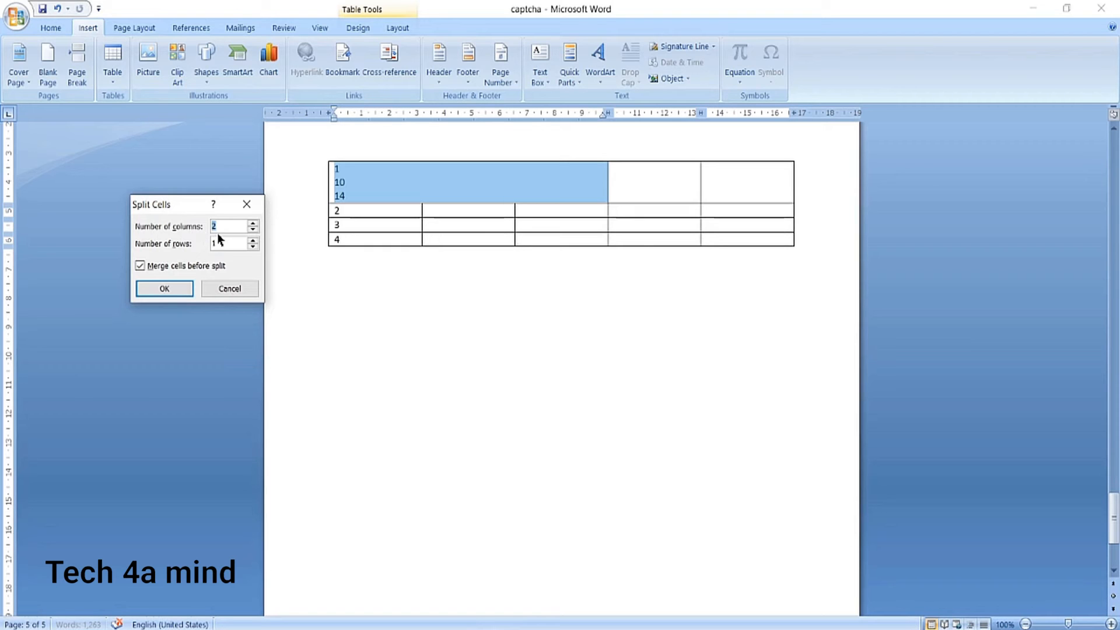
type("3")
left_click(169, 288)
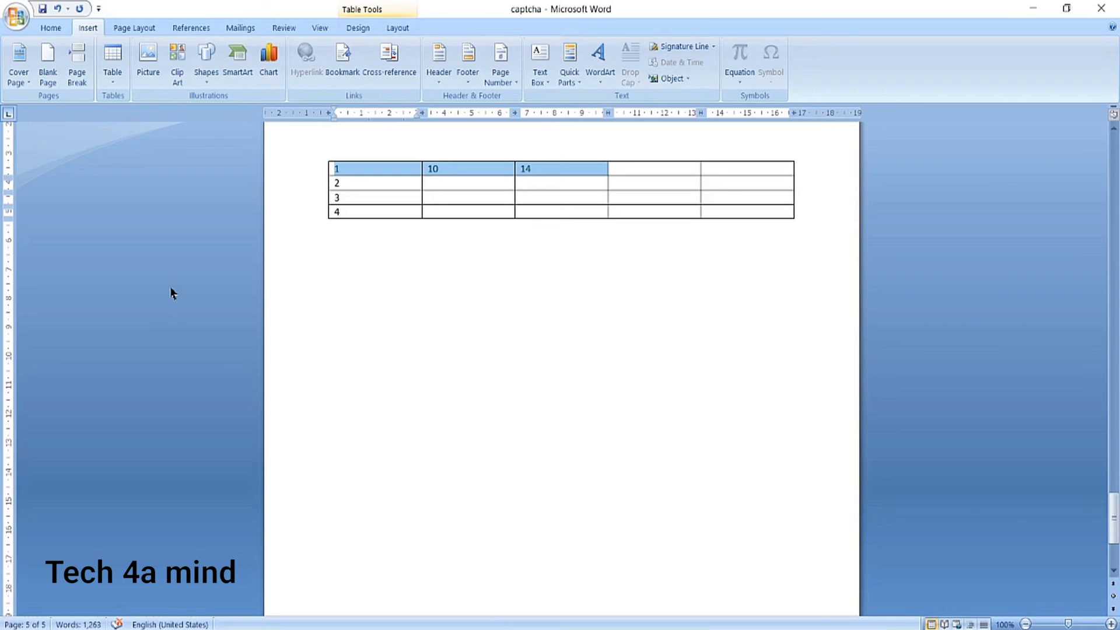
left_click(367, 274)
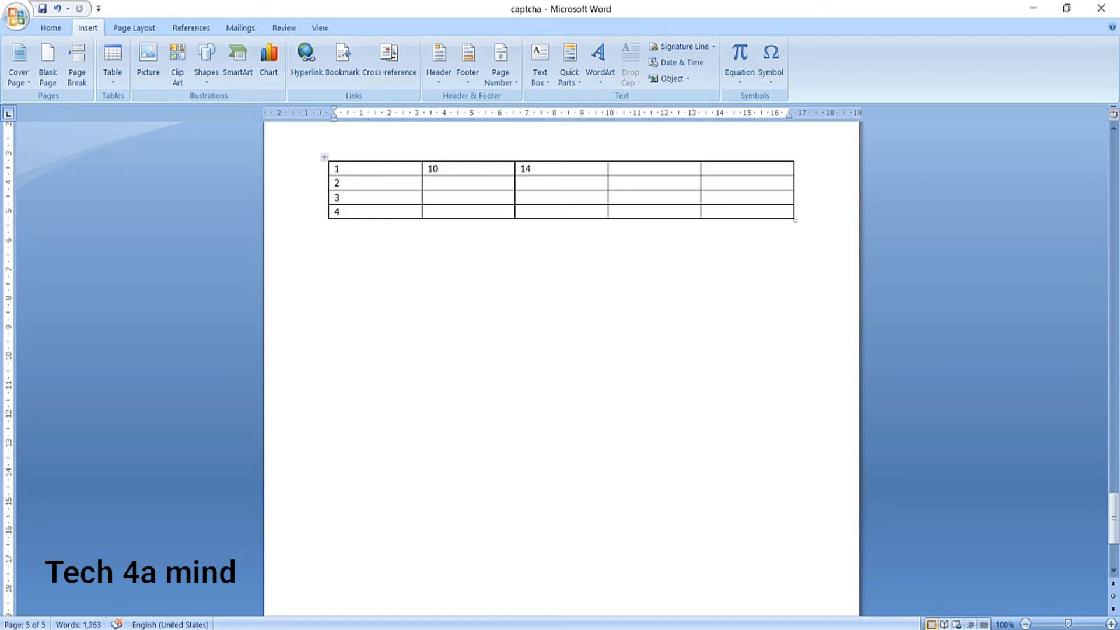
Select the whole table and shrink its columns with AutoFit to Contents.
left_click(706, 212)
left_click_drag(706, 212, 343, 172)
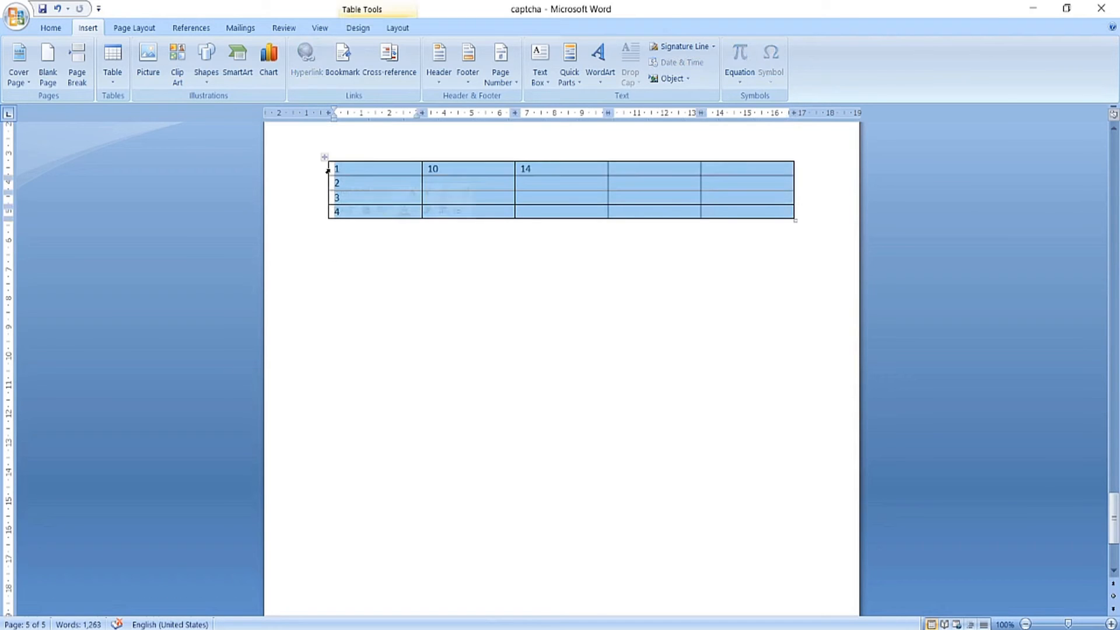
right_click(377, 170)
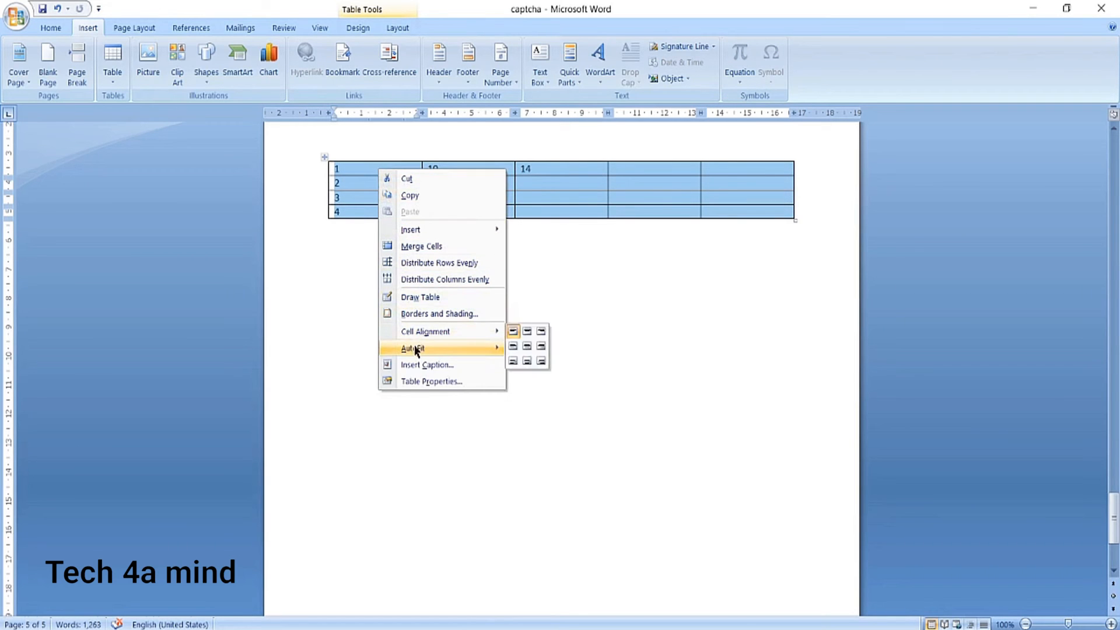
mouse_move(412, 350)
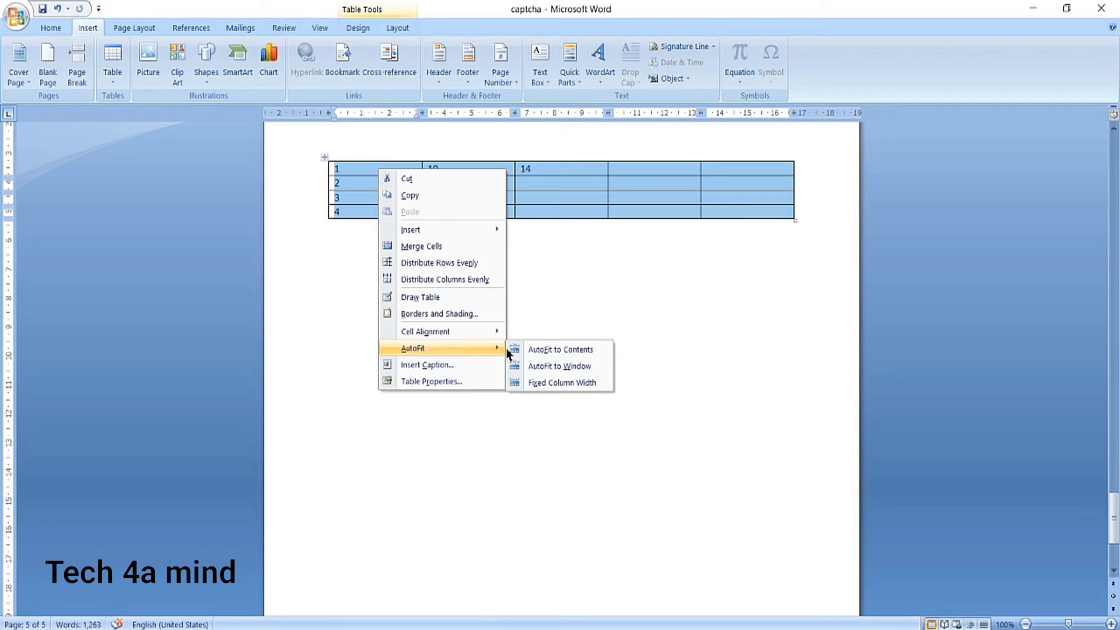
left_click(547, 350)
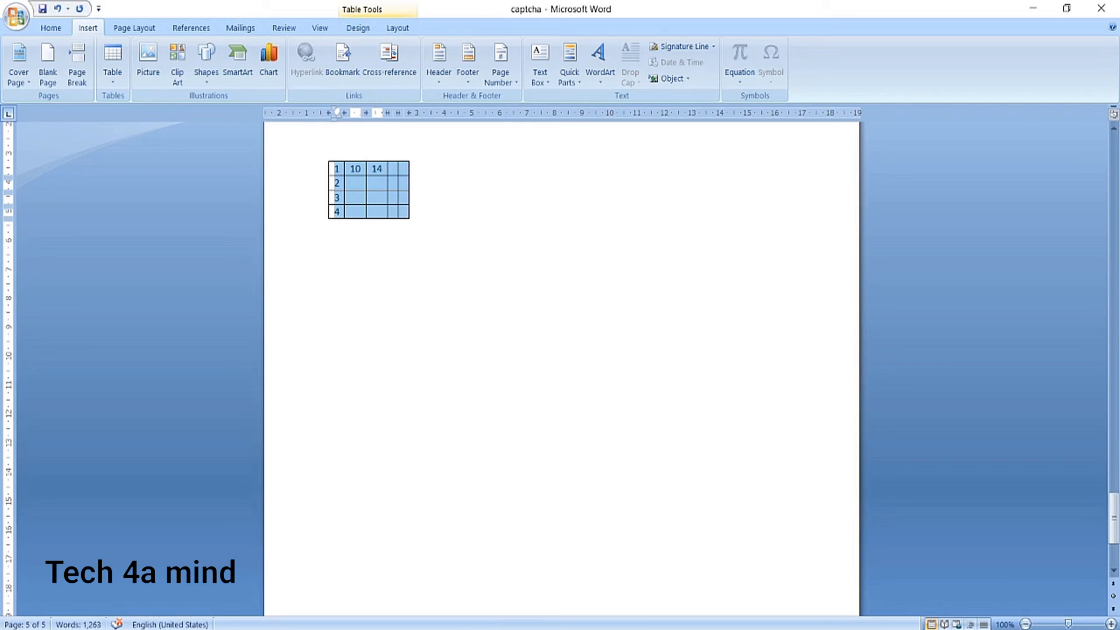
Stretch the whole table to the page width with AutoFit to Window and clear the selection.
right_click(374, 198)
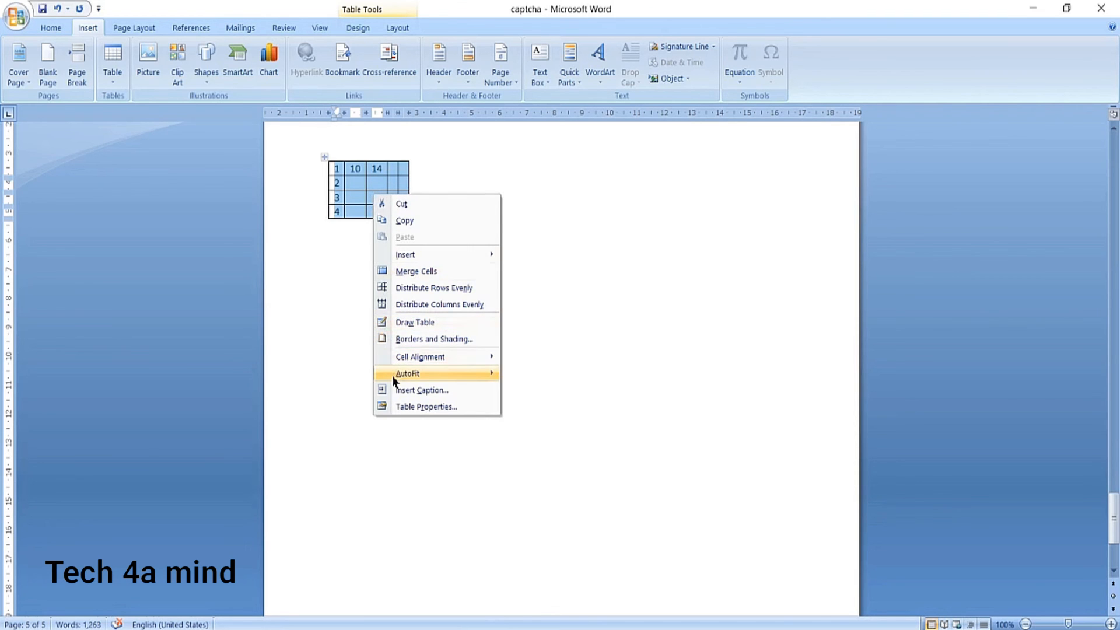
mouse_move(394, 379)
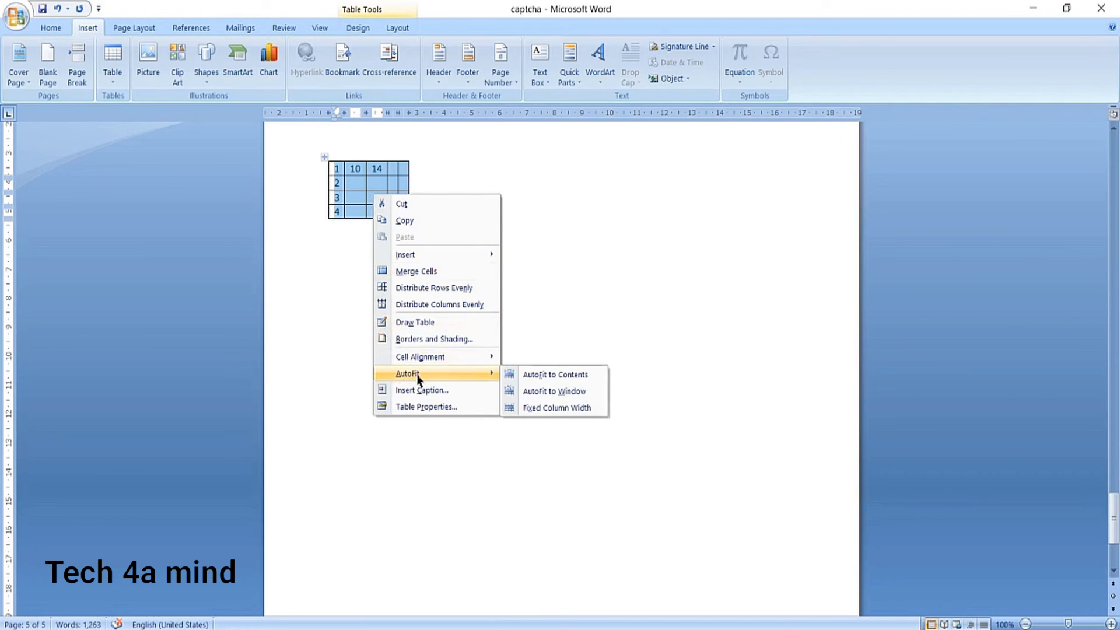
left_click(529, 389)
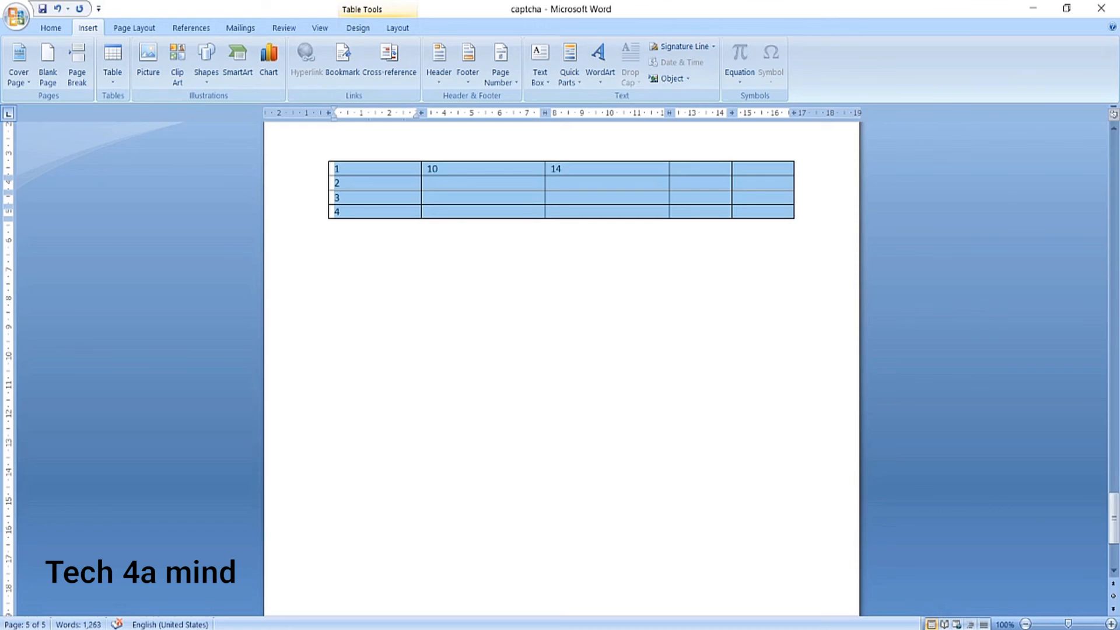
left_click(501, 280)
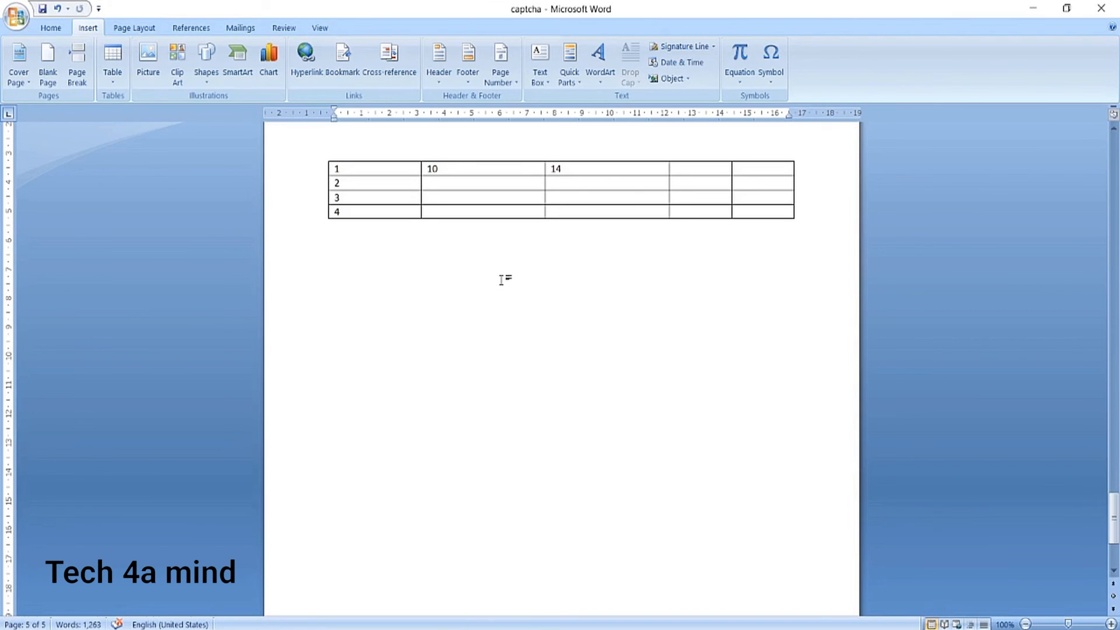
Try deleting the table's first cell, containing 1, with the remaining cells shifted left.
left_click(329, 170)
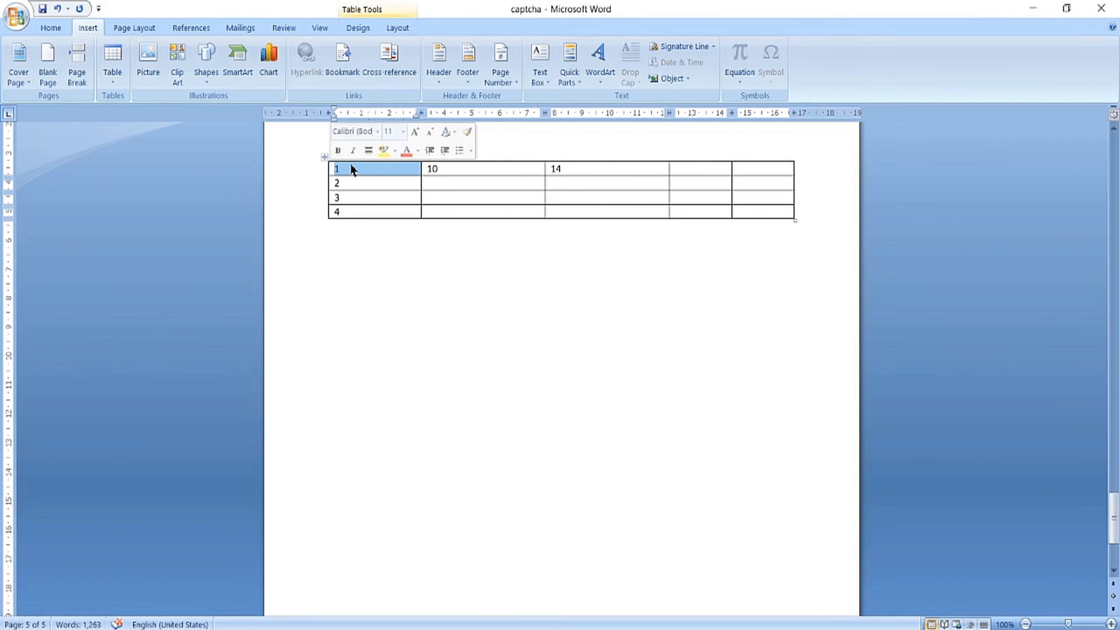
right_click(351, 169)
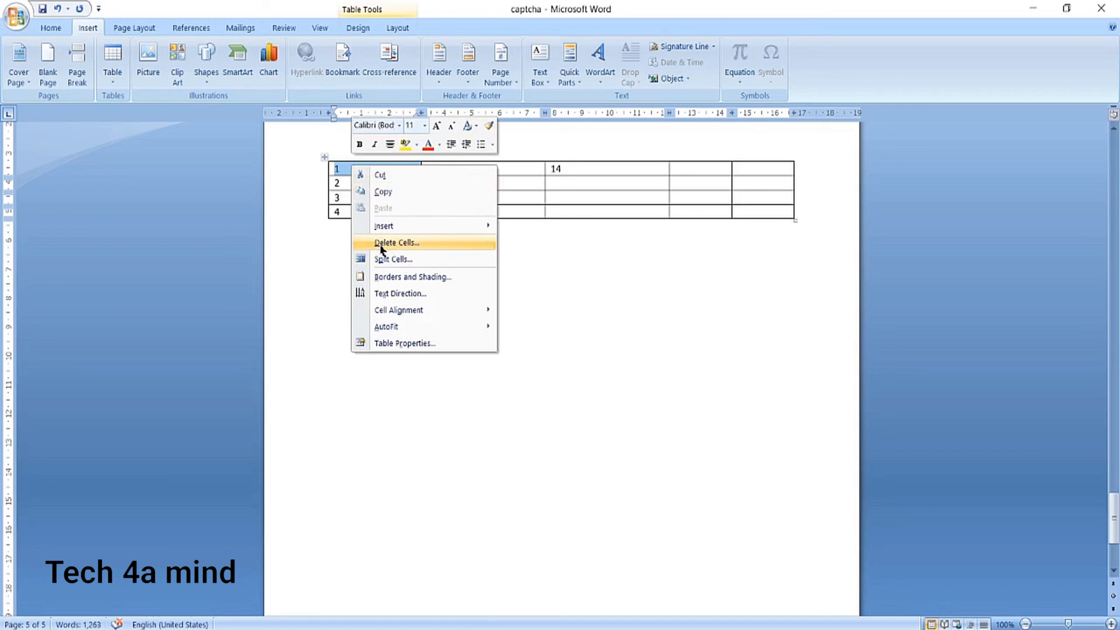
left_click(382, 244)
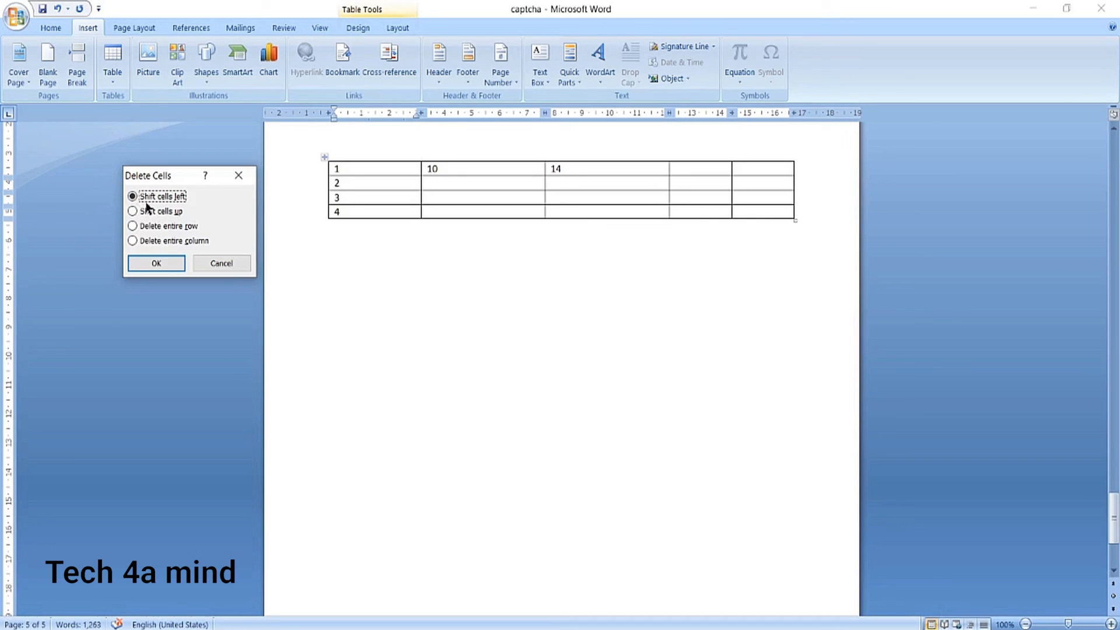
left_click(146, 261)
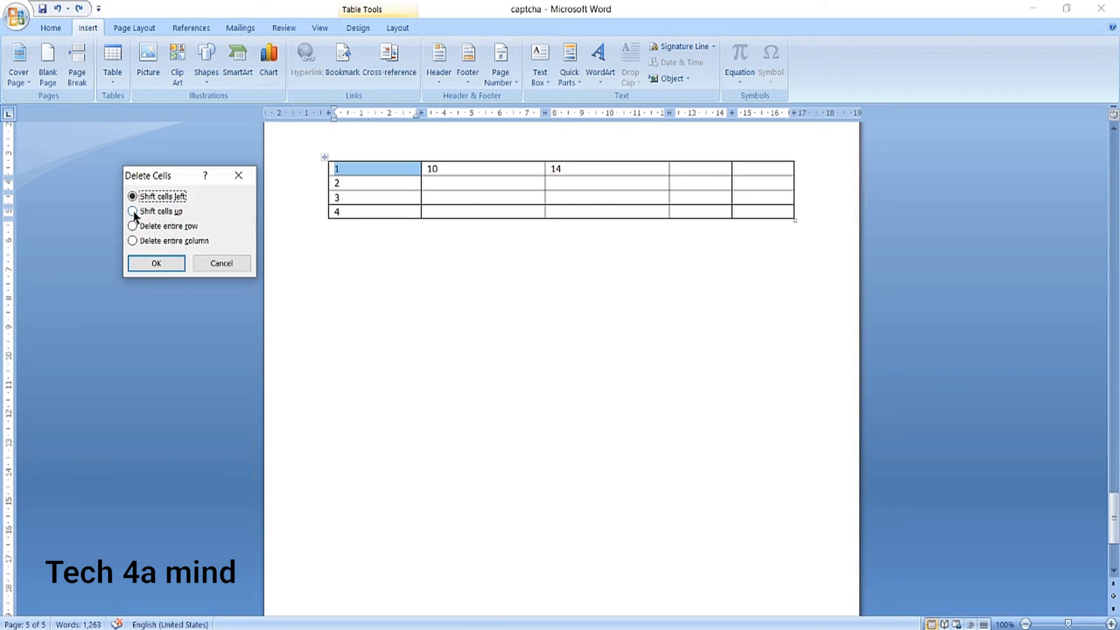
Try deleting the cell containing 1 with the cells shifted up, and try deleting its entire row.
left_click(133, 212)
left_click(149, 263)
left_click(133, 227)
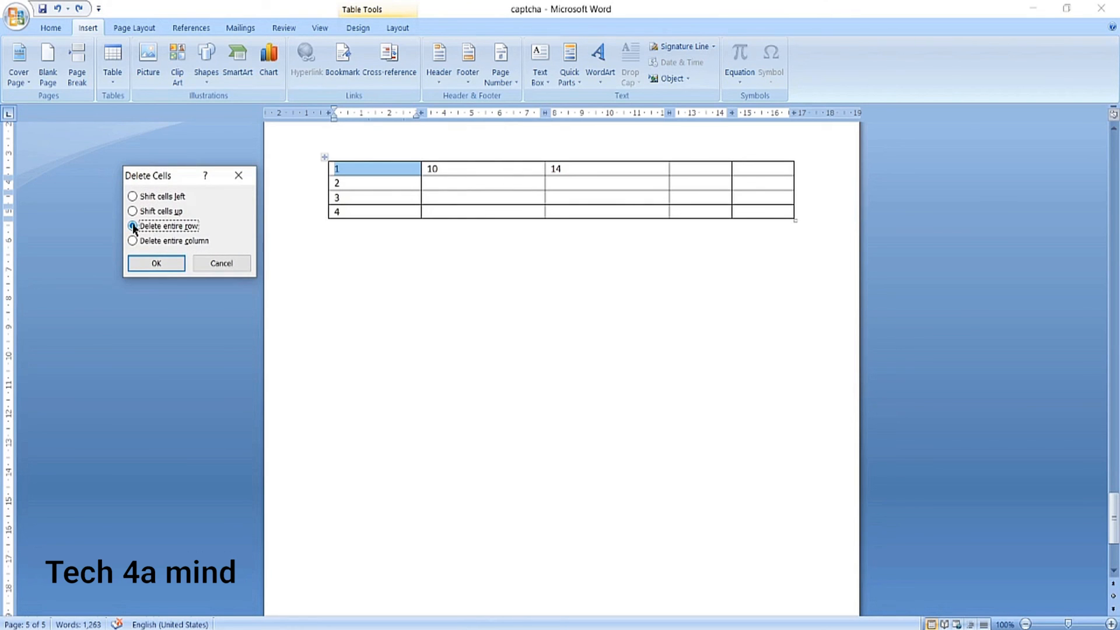
left_click(155, 264)
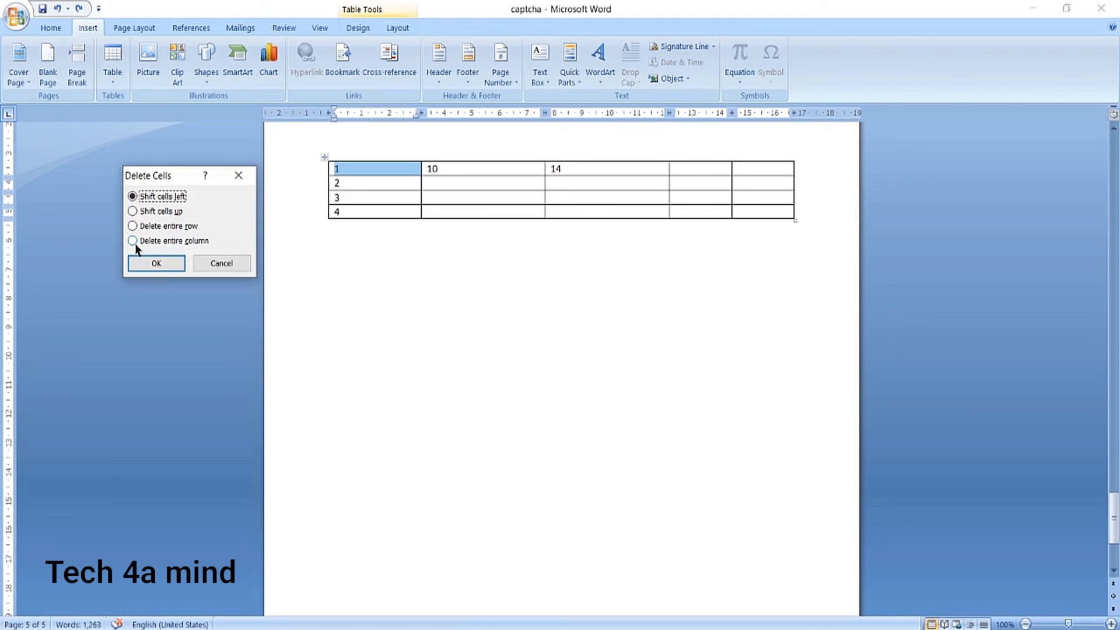
Delete the table's entire first column, the one containing the selected cell 1.
left_click(132, 242)
left_click(143, 263)
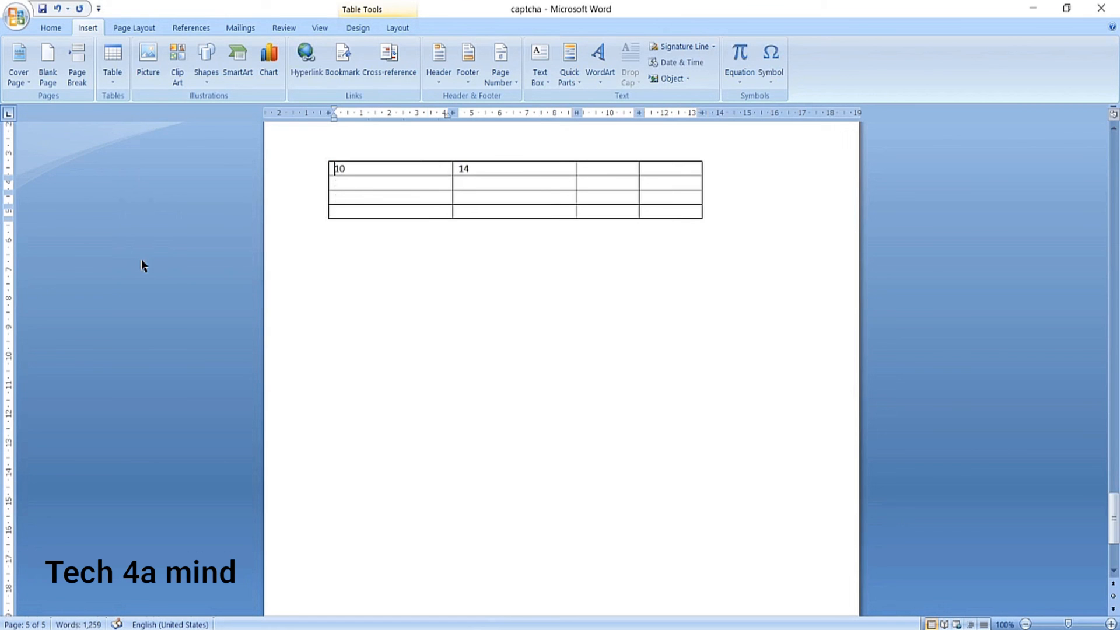